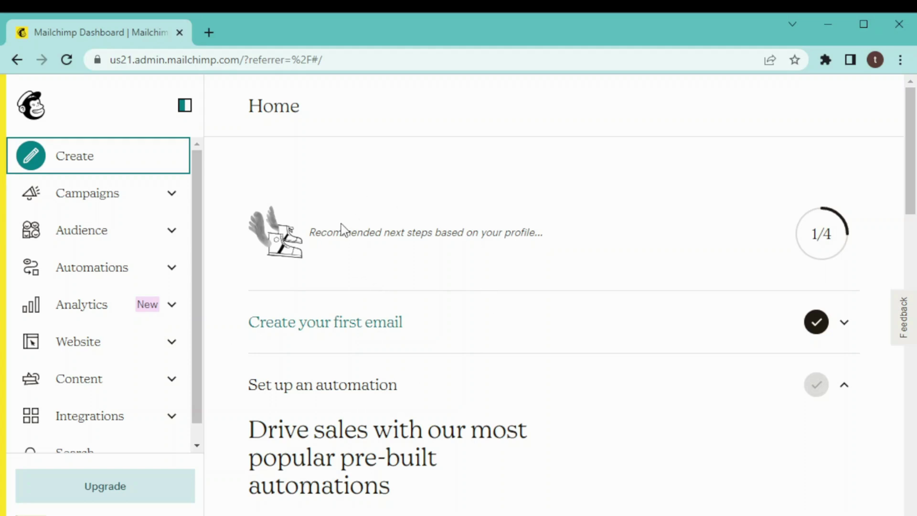
Create a landing page named "sign up form" for the Upskill Therapy audience and begin its setup.
{"action": "left_click", "coordinate": [155, 160]}
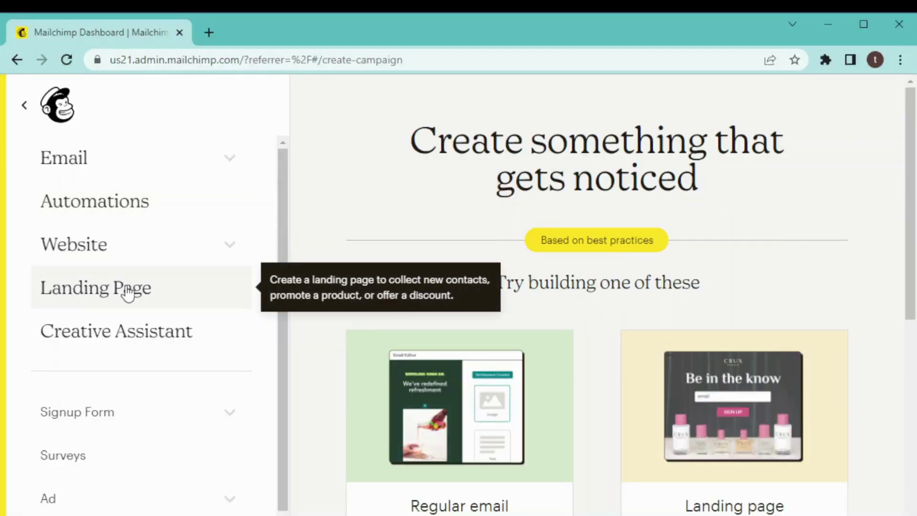
{"action": "left_click", "coordinate": [128, 292]}
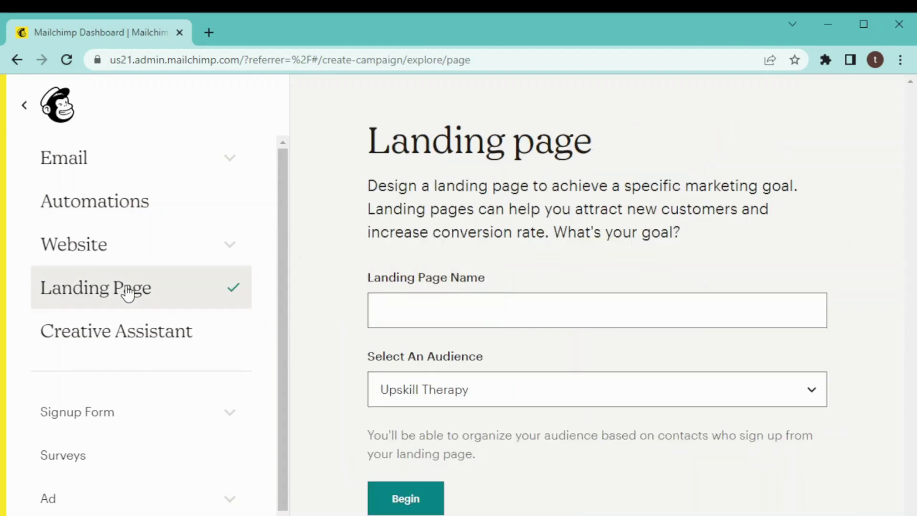
{"action": "left_click", "coordinate": [396, 306]}
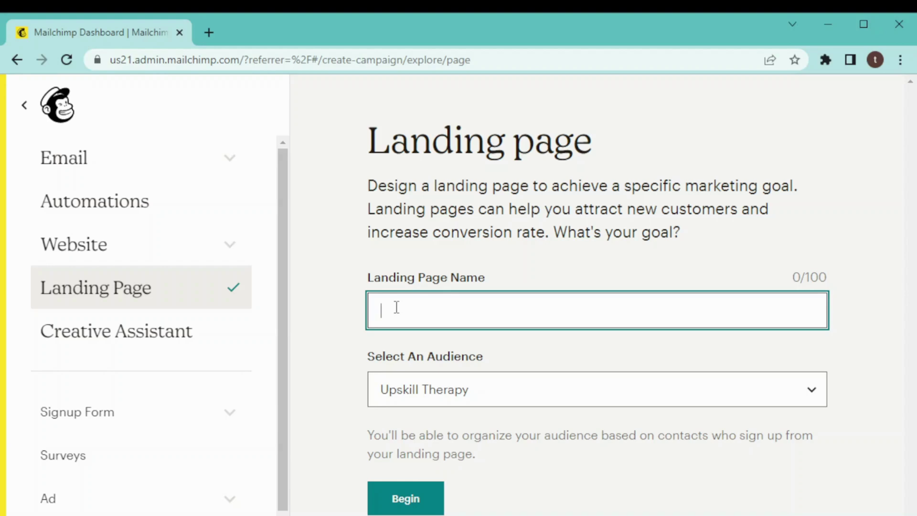
{"action": "type", "text": "sign up form"}
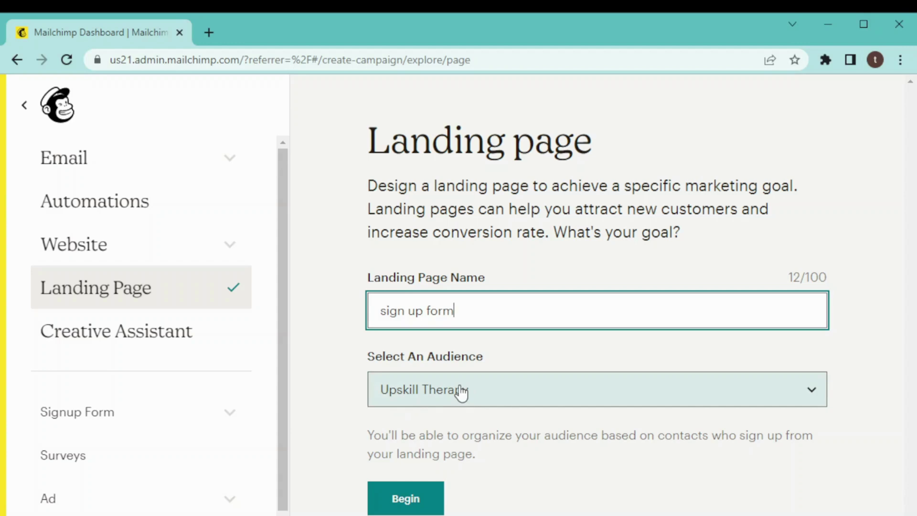
{"action": "key", "text": "Tab"}
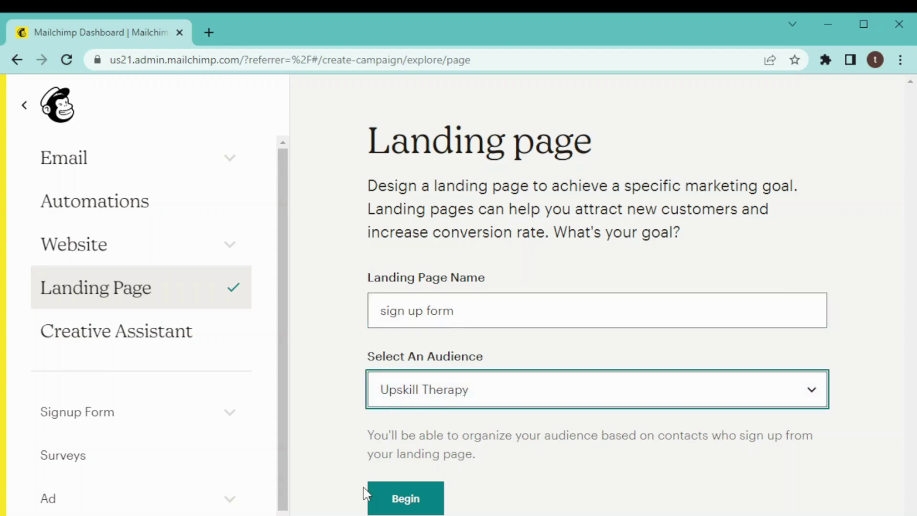
{"action": "left_click", "coordinate": [404, 499]}
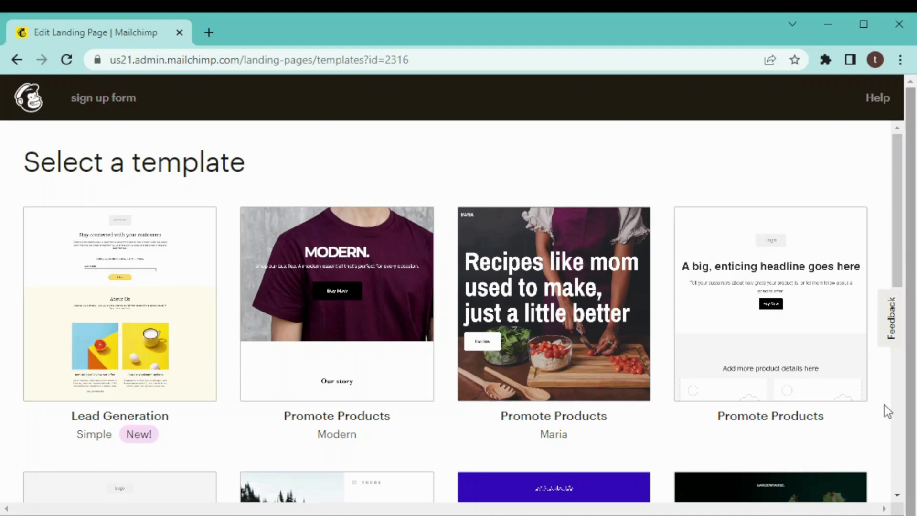
Choose the Grow Your List template for the landing page and maximize the browser window.
{"action": "scroll", "coordinate": [325, 391], "scroll_direction": "down", "scroll_amount": 10}
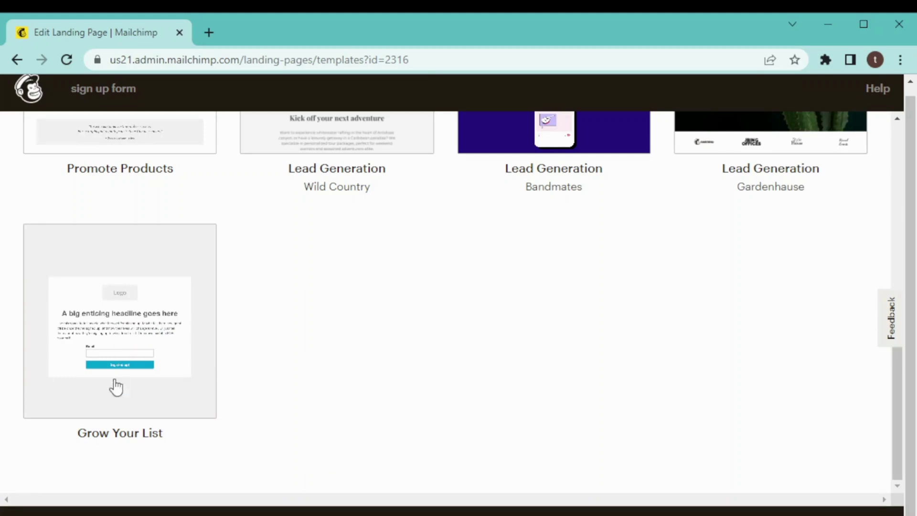
{"action": "left_click", "coordinate": [133, 368]}
{"action": "key", "text": "super+Up"}
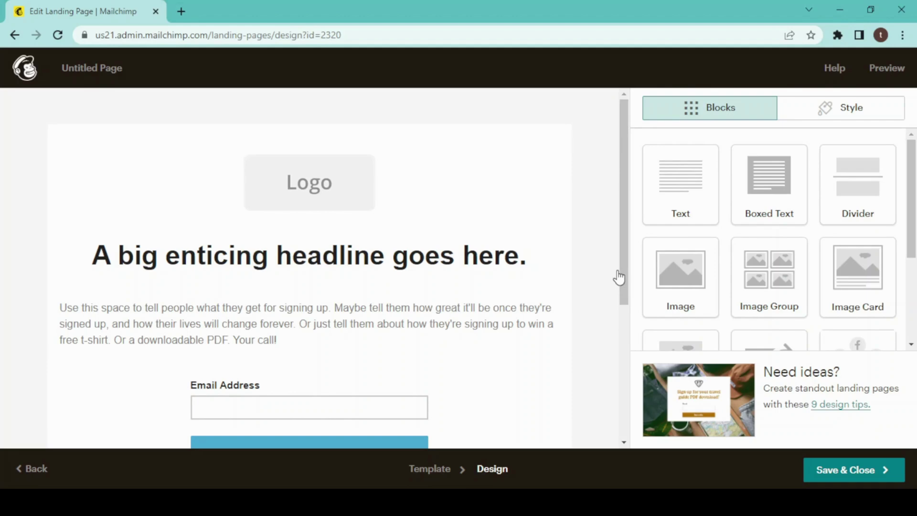
Delete the logo placeholder block above the headline.
{"action": "mouse_move", "coordinate": [327, 217]}
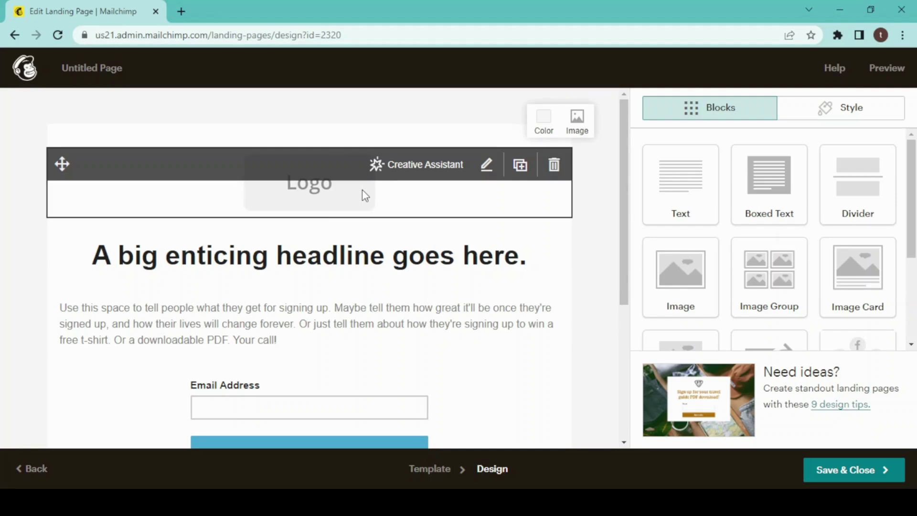
{"action": "left_click", "coordinate": [554, 166]}
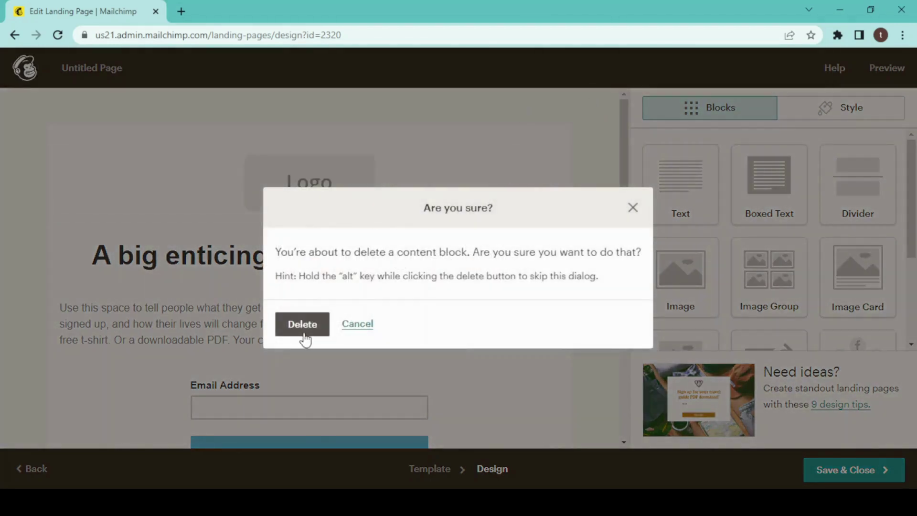
{"action": "left_click", "coordinate": [305, 324]}
Replace the placeholder headline text with "Indulge yourself into sugar.".
{"action": "left_click", "coordinate": [344, 252]}
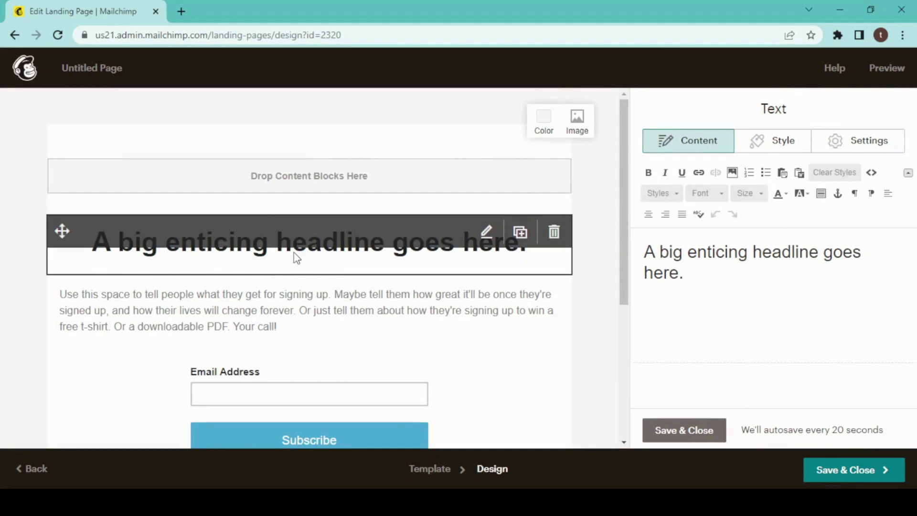
{"action": "left_click", "coordinate": [642, 249]}
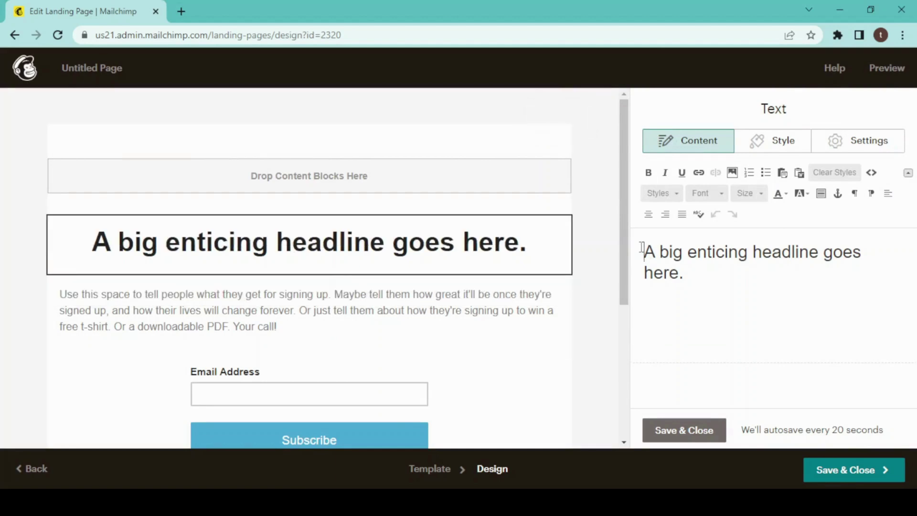
{"action": "left_click_drag", "start_coordinate": [642, 248], "coordinate": [702, 273]}
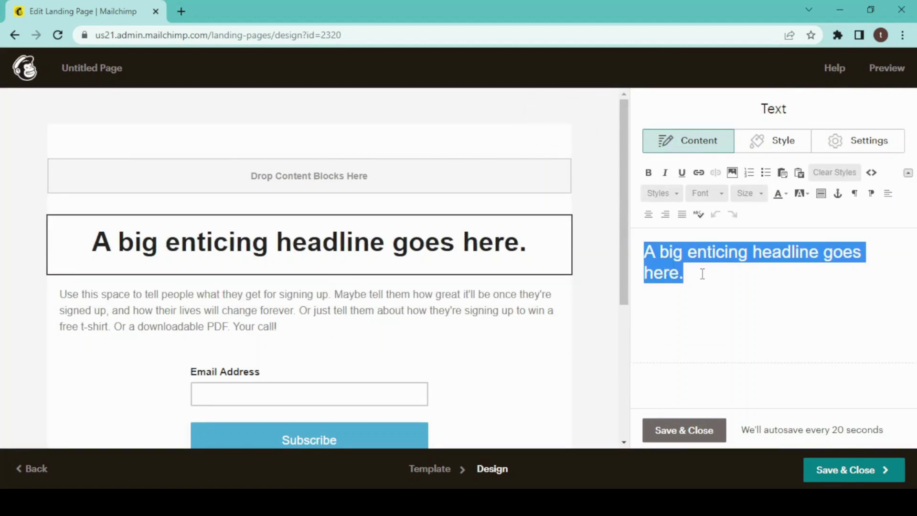
{"action": "type", "text": "Indulge yourself into sugar."}
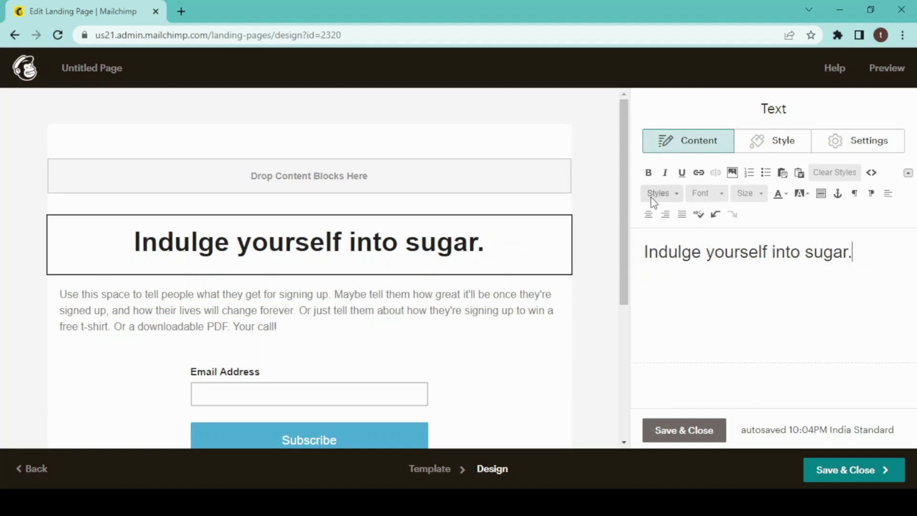
Set the headline's font size to 24 and the text block's colour to pink #e0629a.
{"action": "left_click", "coordinate": [760, 197]}
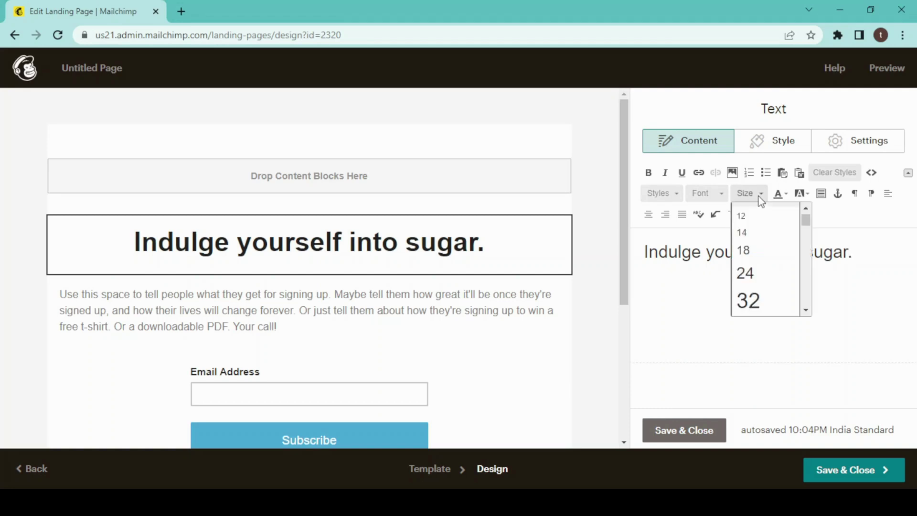
{"action": "left_click", "coordinate": [747, 275]}
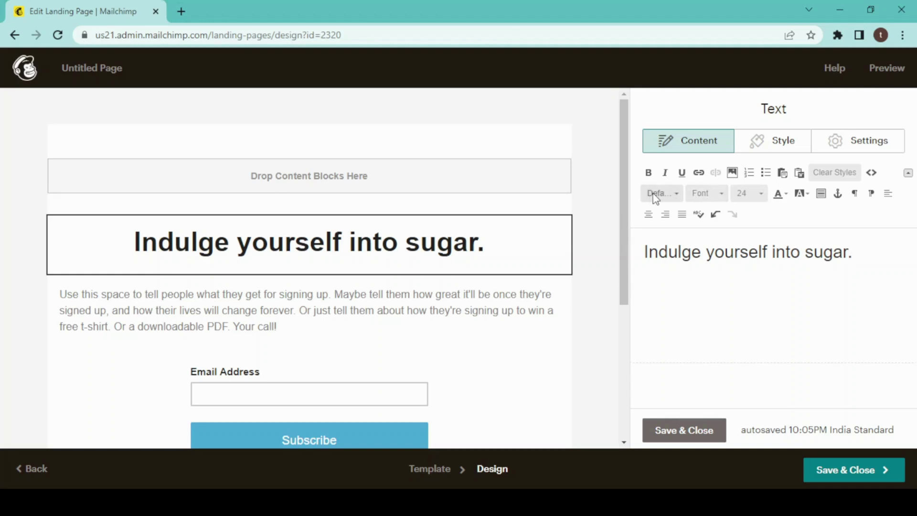
{"action": "left_click", "coordinate": [774, 142]}
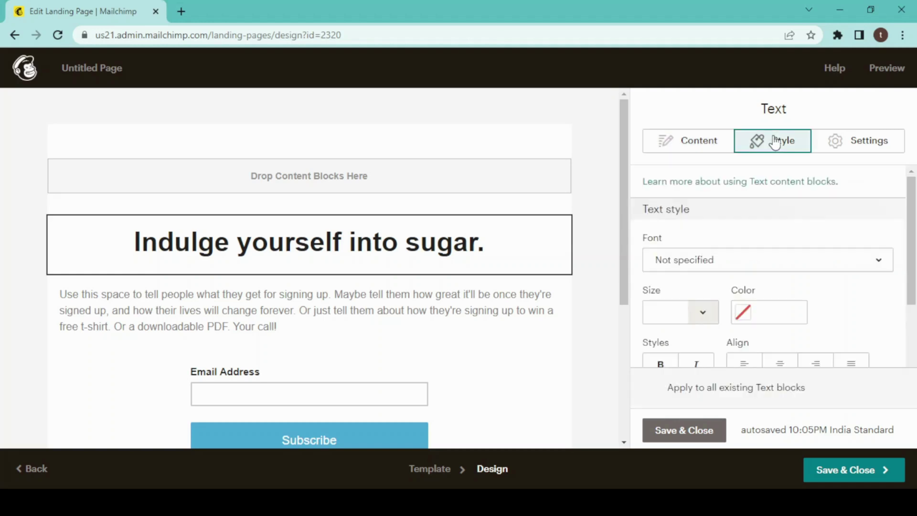
{"action": "left_click", "coordinate": [743, 318]}
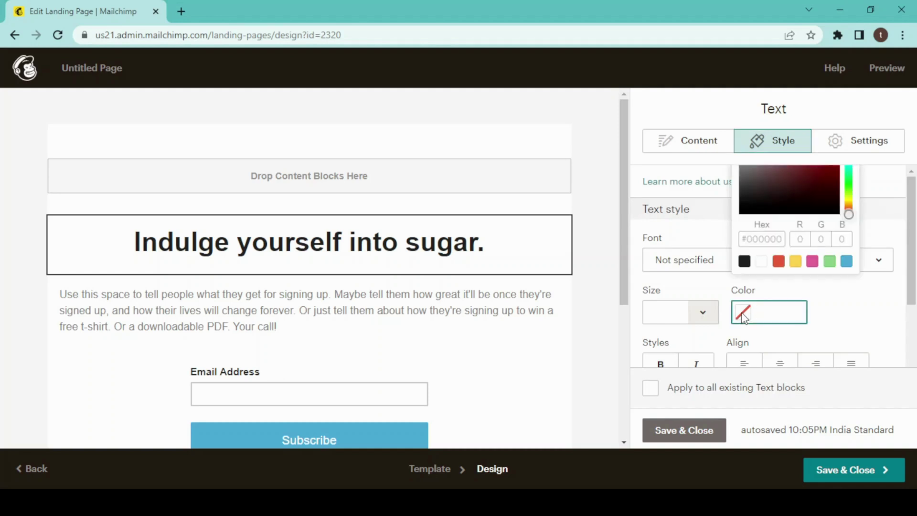
{"action": "left_click", "coordinate": [813, 262]}
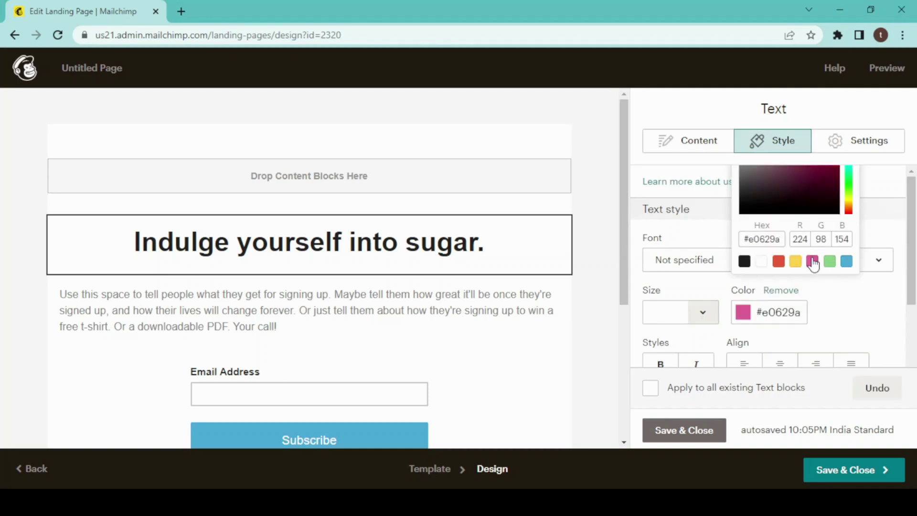
{"action": "left_click", "coordinate": [786, 329]}
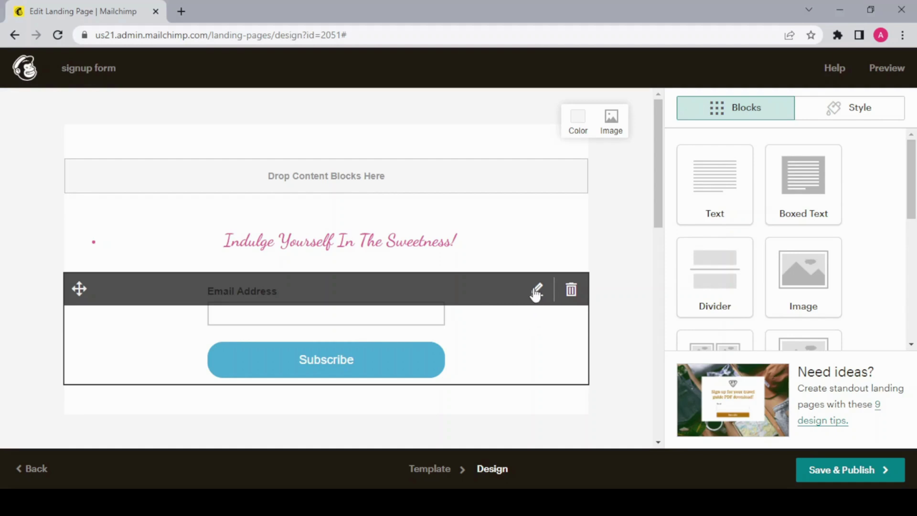
Edit the signup form block to include the First Name, Last Name and Address fields.
{"action": "left_click", "coordinate": [536, 292]}
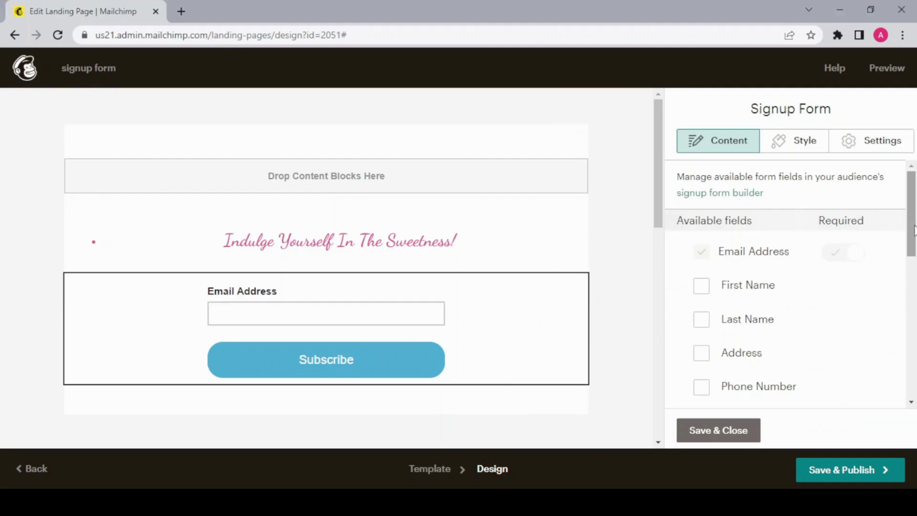
{"action": "scroll", "coordinate": [910, 281], "scroll_direction": "down", "scroll_amount": 3}
{"action": "scroll", "coordinate": [909, 229], "scroll_direction": "up", "scroll_amount": 3}
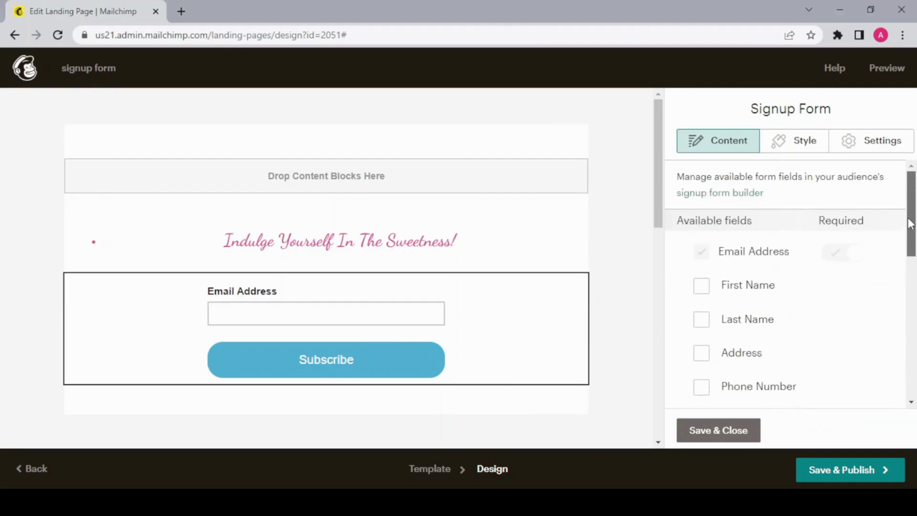
{"action": "scroll", "coordinate": [910, 227], "scroll_direction": "down", "scroll_amount": 1}
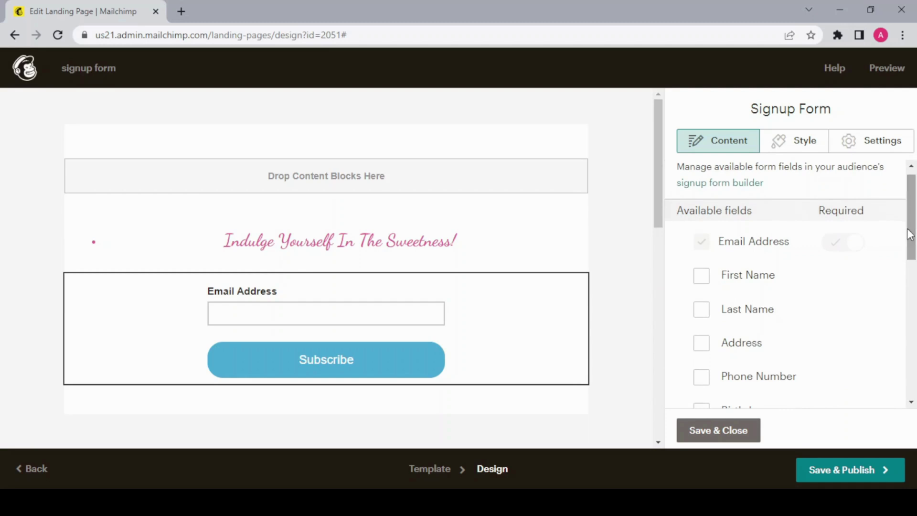
{"action": "left_click", "coordinate": [701, 279]}
{"action": "left_click", "coordinate": [702, 311]}
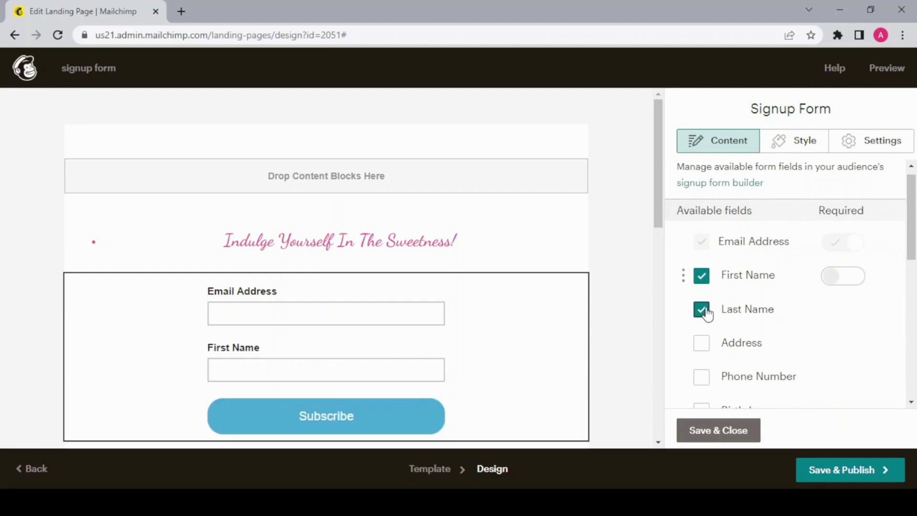
{"action": "left_click", "coordinate": [702, 343]}
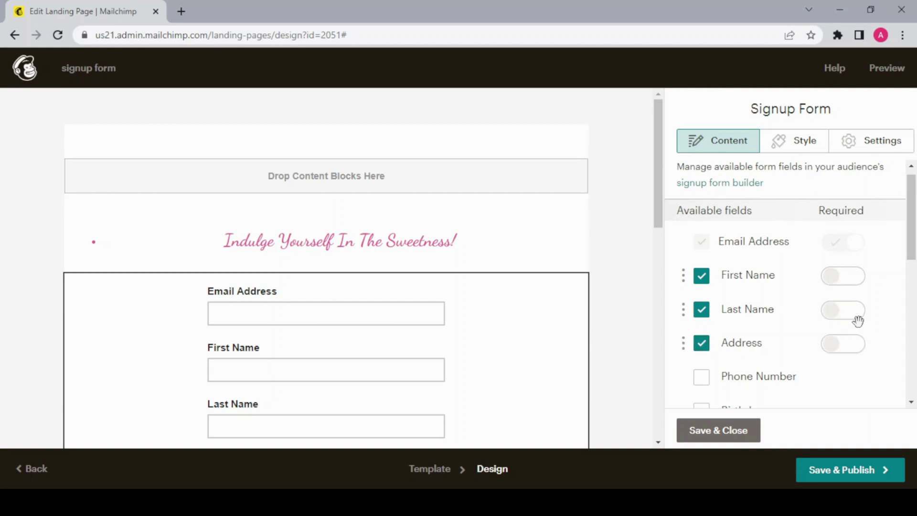
Change the signup form's button text to "Let's Roll".
{"action": "left_click_drag", "start_coordinate": [912, 239], "coordinate": [912, 353]}
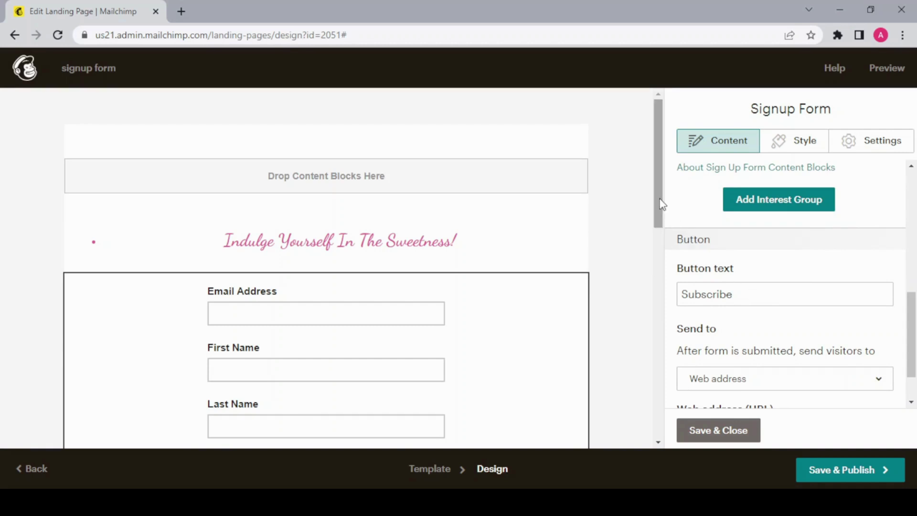
{"action": "left_click_drag", "start_coordinate": [660, 205], "coordinate": [659, 334]}
{"action": "scroll", "coordinate": [657, 366], "scroll_direction": "down", "scroll_amount": 1}
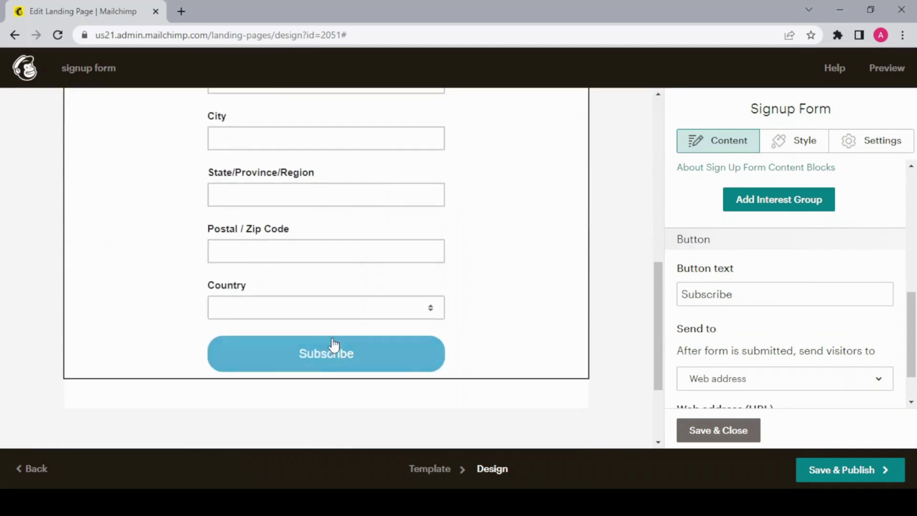
{"action": "double_click", "coordinate": [738, 293]}
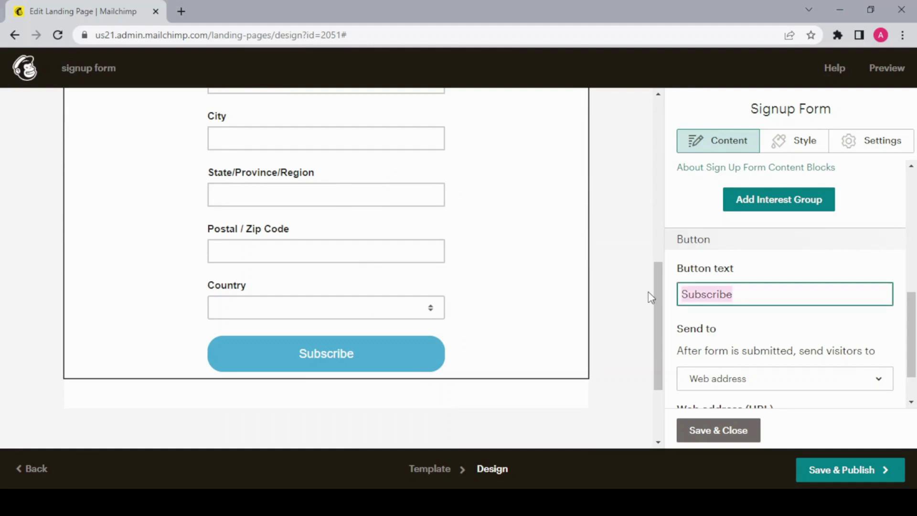
{"action": "type", "text": "Let's Roll"}
{"action": "key", "text": "Tab"}
Choose Web address as the destination for visitors after form submission, then save and close the signup form block.
{"action": "scroll", "coordinate": [781, 280], "scroll_direction": "down", "scroll_amount": 1}
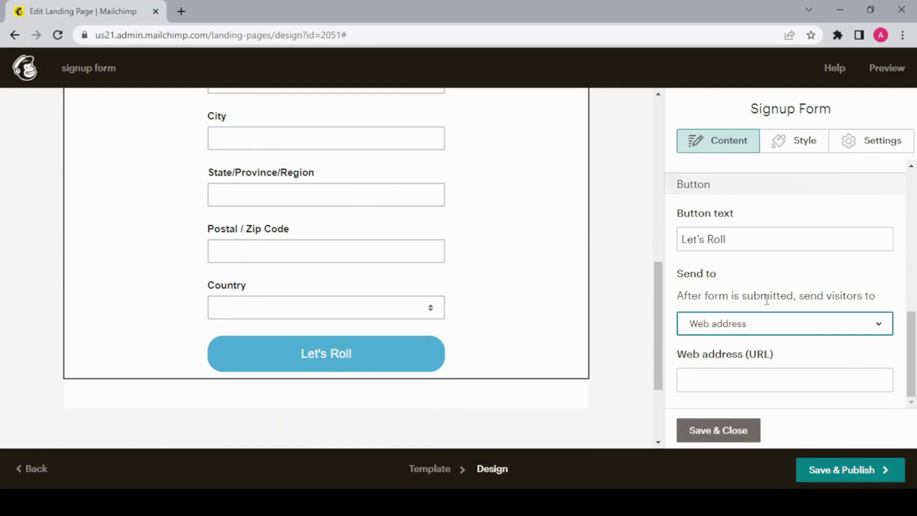
{"action": "left_click", "coordinate": [805, 333]}
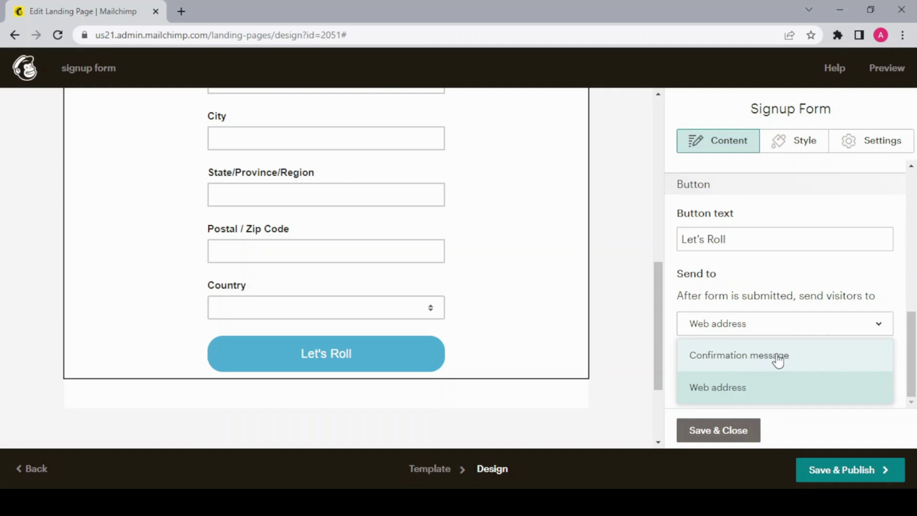
{"action": "left_click", "coordinate": [718, 387]}
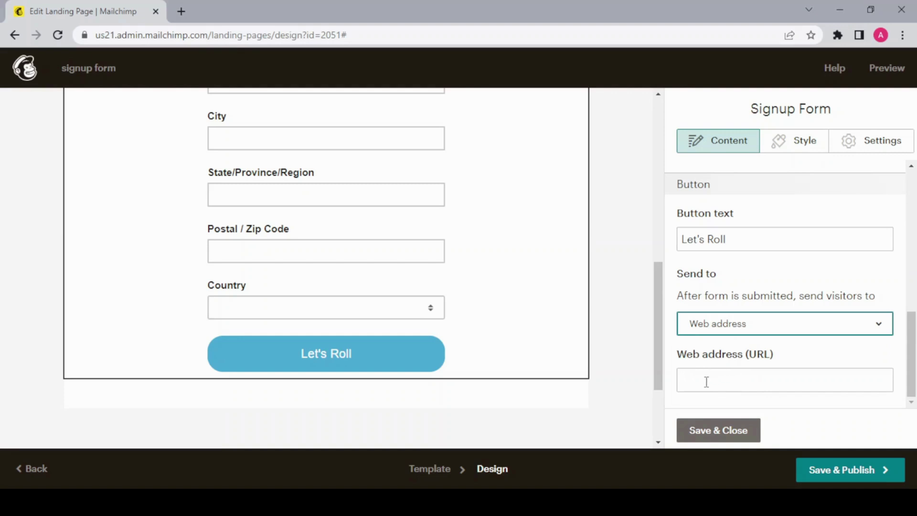
{"action": "left_click", "coordinate": [718, 430]}
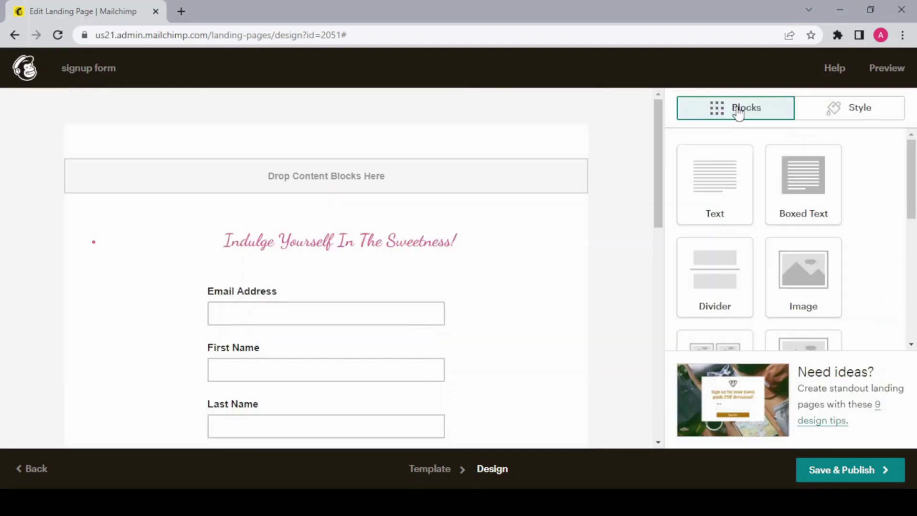
Set the page body's background to the floral bird cake box image with the pink heart handle from the content studio, and save the style.
{"action": "mouse_move", "coordinate": [634, 200]}
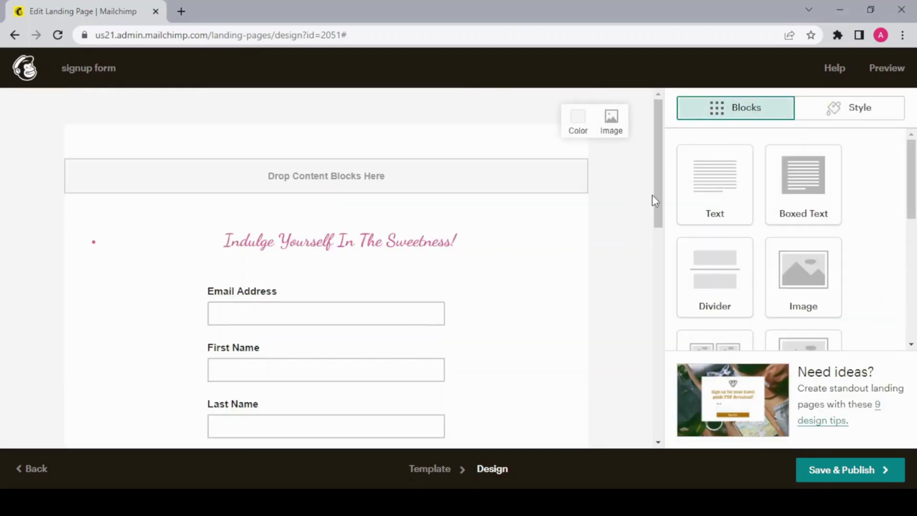
{"action": "left_click", "coordinate": [813, 118]}
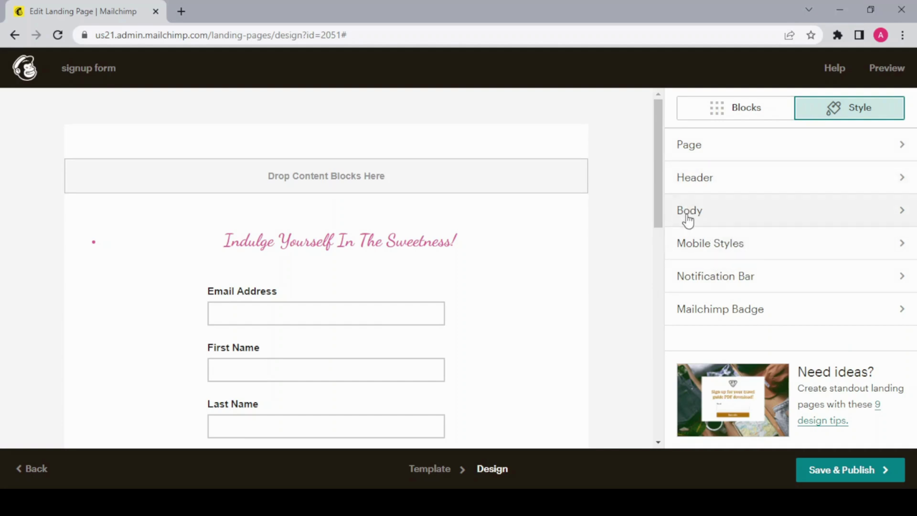
{"action": "left_click", "coordinate": [713, 218]}
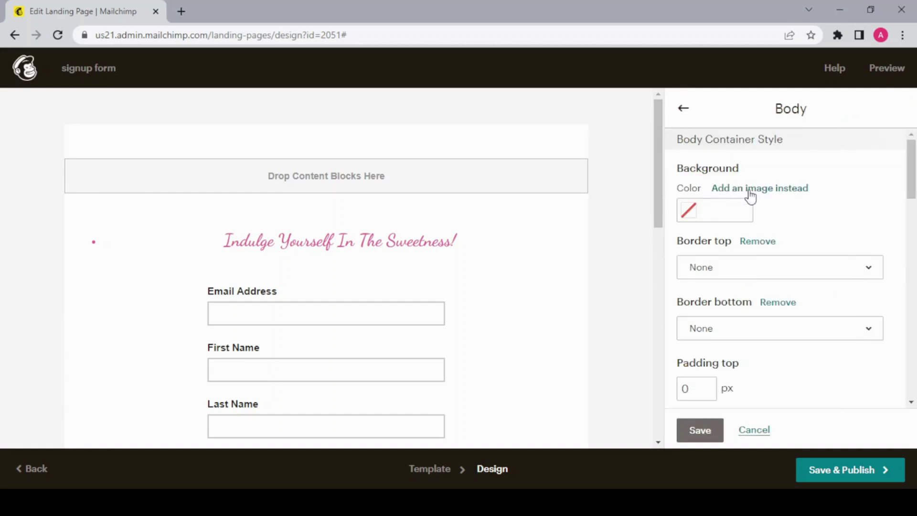
{"action": "left_click", "coordinate": [751, 189]}
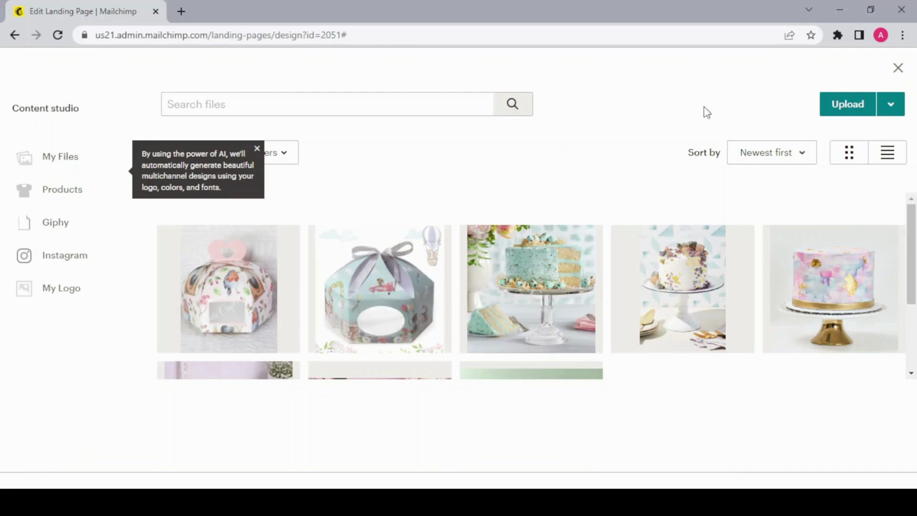
{"action": "left_click", "coordinate": [891, 106]}
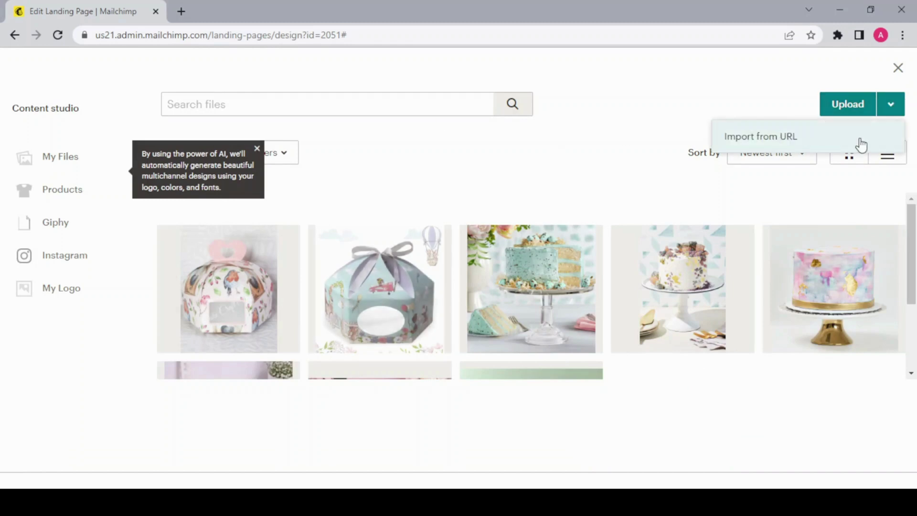
{"action": "left_click", "coordinate": [719, 221]}
{"action": "left_click", "coordinate": [234, 308]}
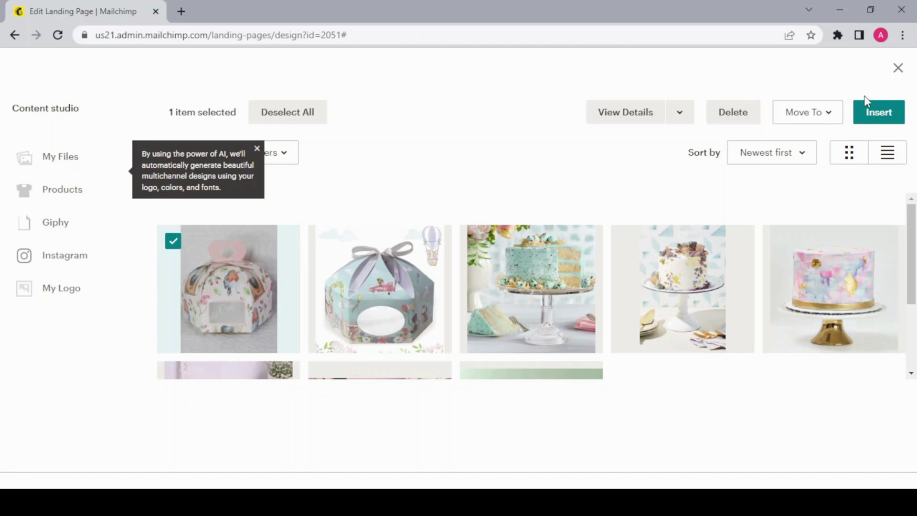
{"action": "left_click", "coordinate": [868, 115]}
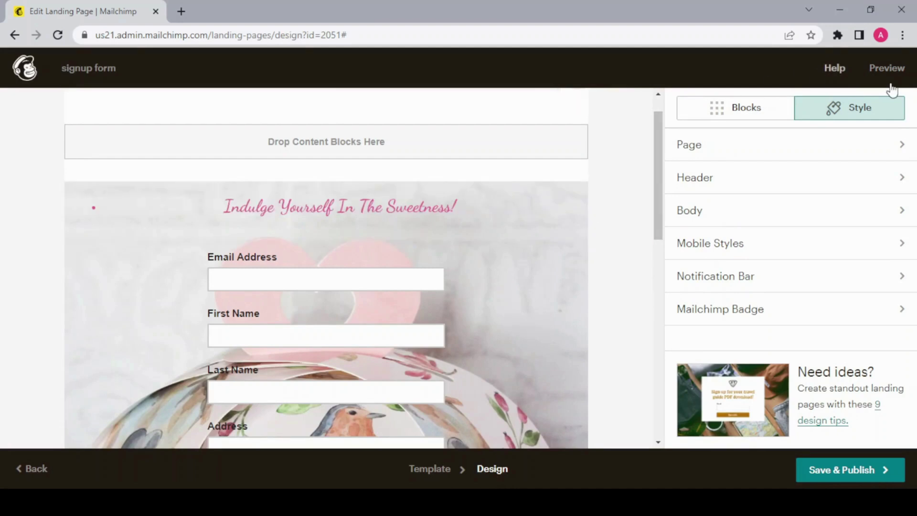
Preview the landing page in its desktop and mobile versions, then save and publish it.
{"action": "left_click", "coordinate": [888, 68]}
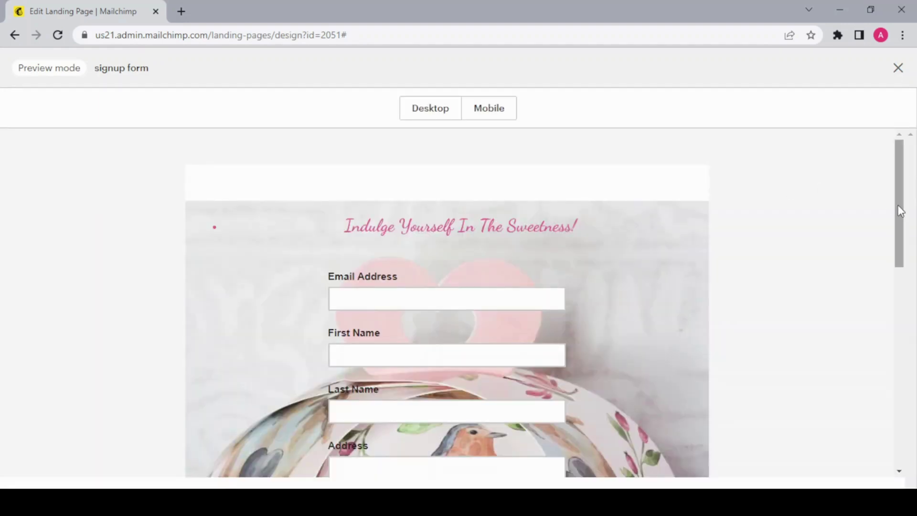
{"action": "mouse_move", "coordinate": [900, 210]}
{"action": "left_mouse_down"}
{"action": "mouse_move", "coordinate": [896, 338]}
{"action": "mouse_move", "coordinate": [902, 210]}
{"action": "left_mouse_up"}
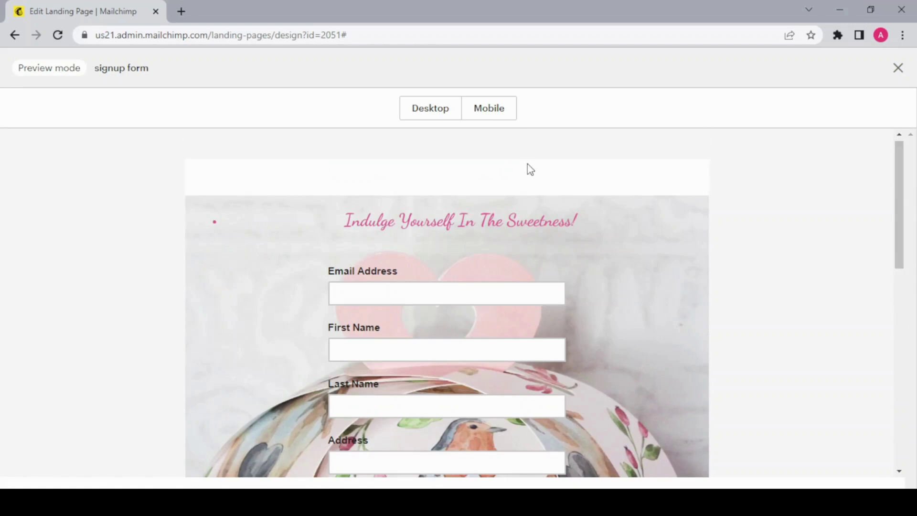
{"action": "left_click", "coordinate": [493, 109]}
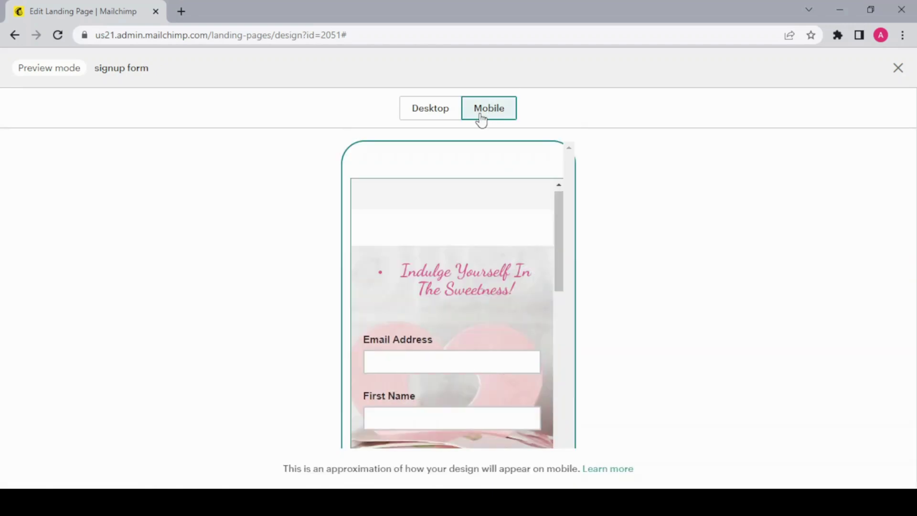
{"action": "mouse_move", "coordinate": [559, 255]}
{"action": "left_mouse_down"}
{"action": "mouse_move", "coordinate": [552, 405]}
{"action": "mouse_move", "coordinate": [555, 248]}
{"action": "left_mouse_up"}
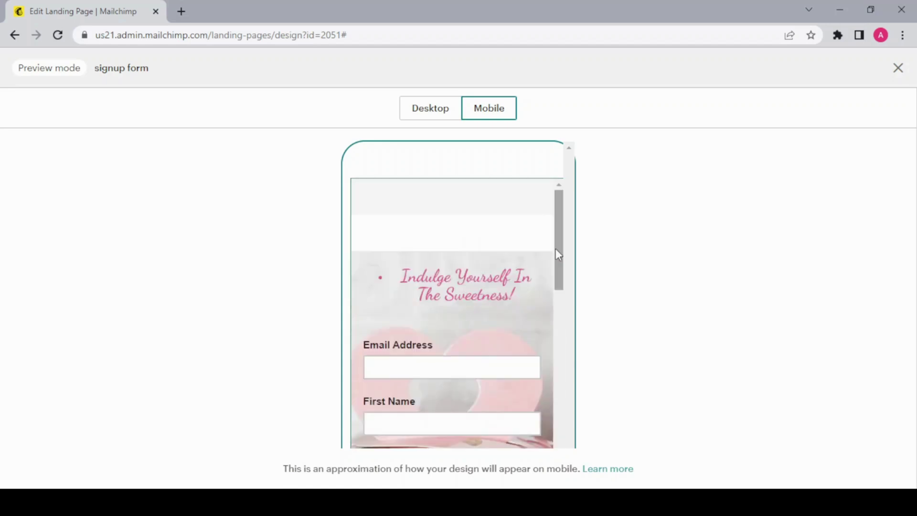
{"action": "left_click", "coordinate": [898, 70]}
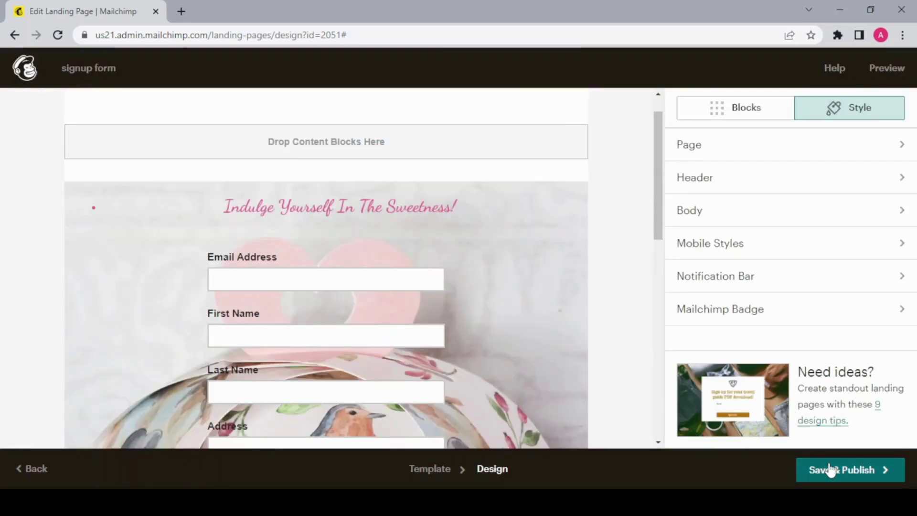
{"action": "left_click", "coordinate": [831, 471]}
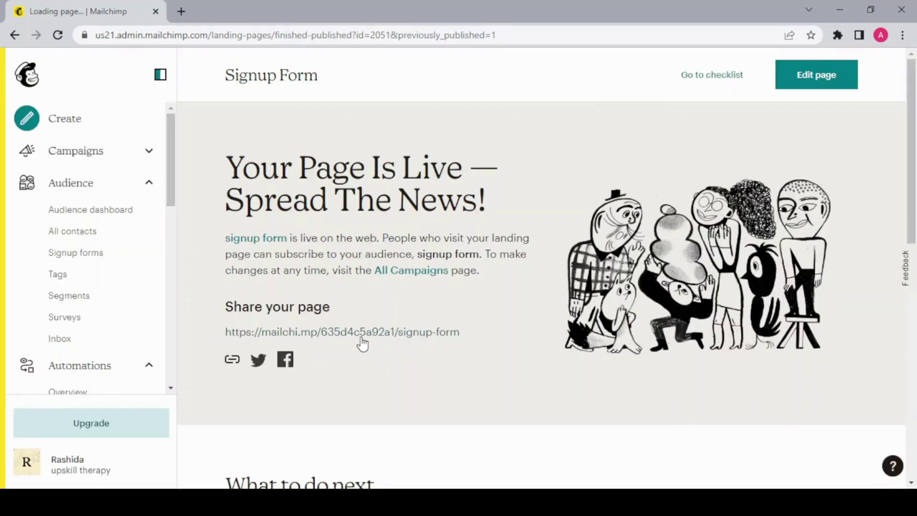